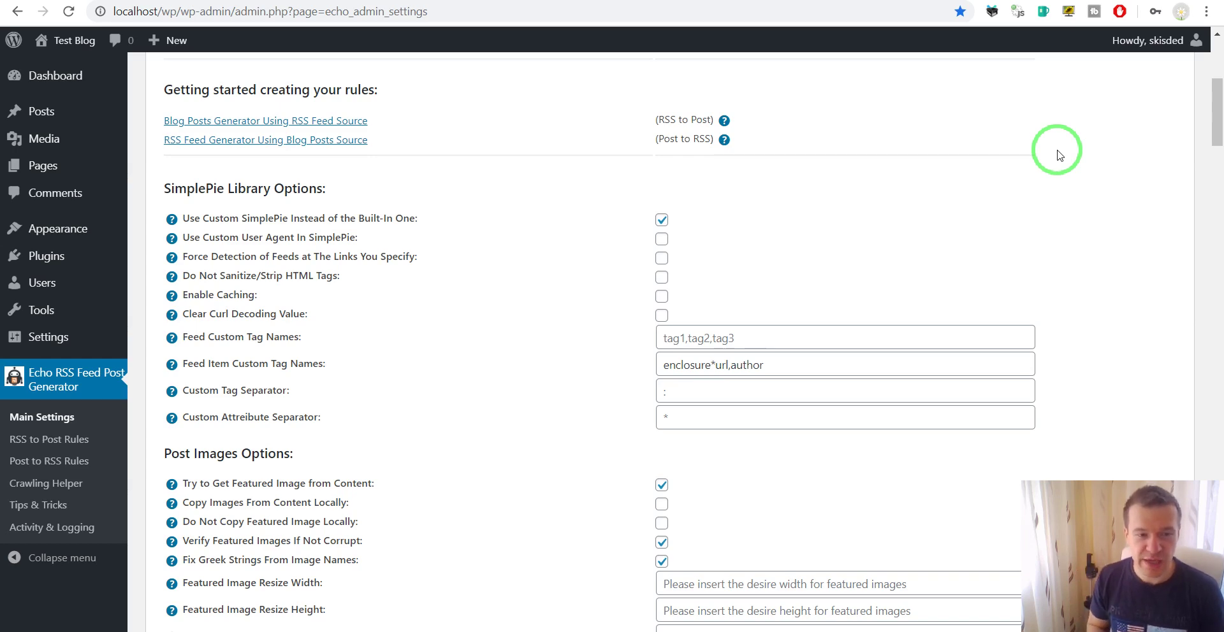
- Search the Echo RSS settings for 'xml' to locate the Enable XML-RPC Ping option
{"action": "key", "text": "ctrl+f"}
{"action": "type", "text": "x"}
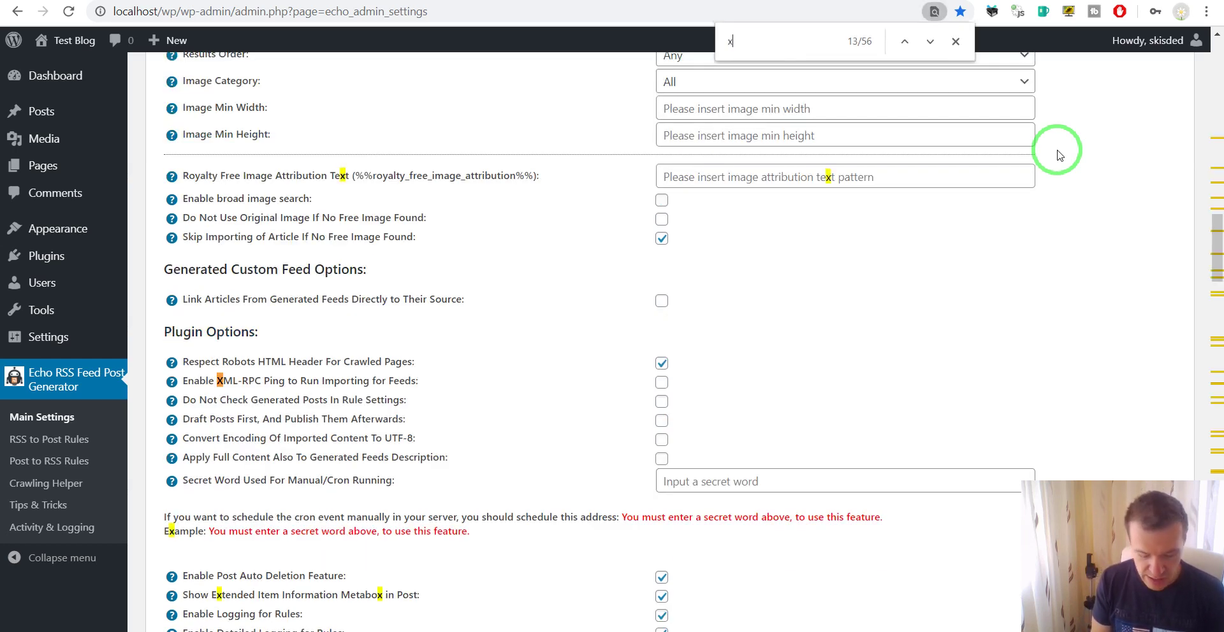
{"action": "type", "text": "ml"}
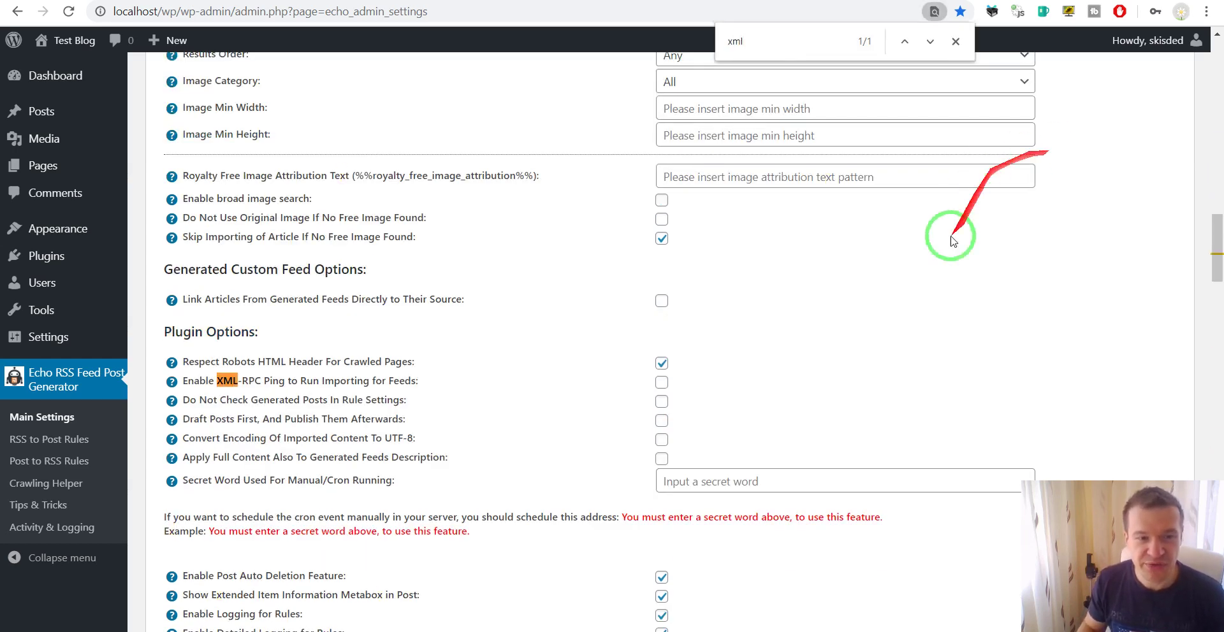
{"action": "left_click_drag", "start_coordinate": [199, 376], "coordinate": [421, 380]}
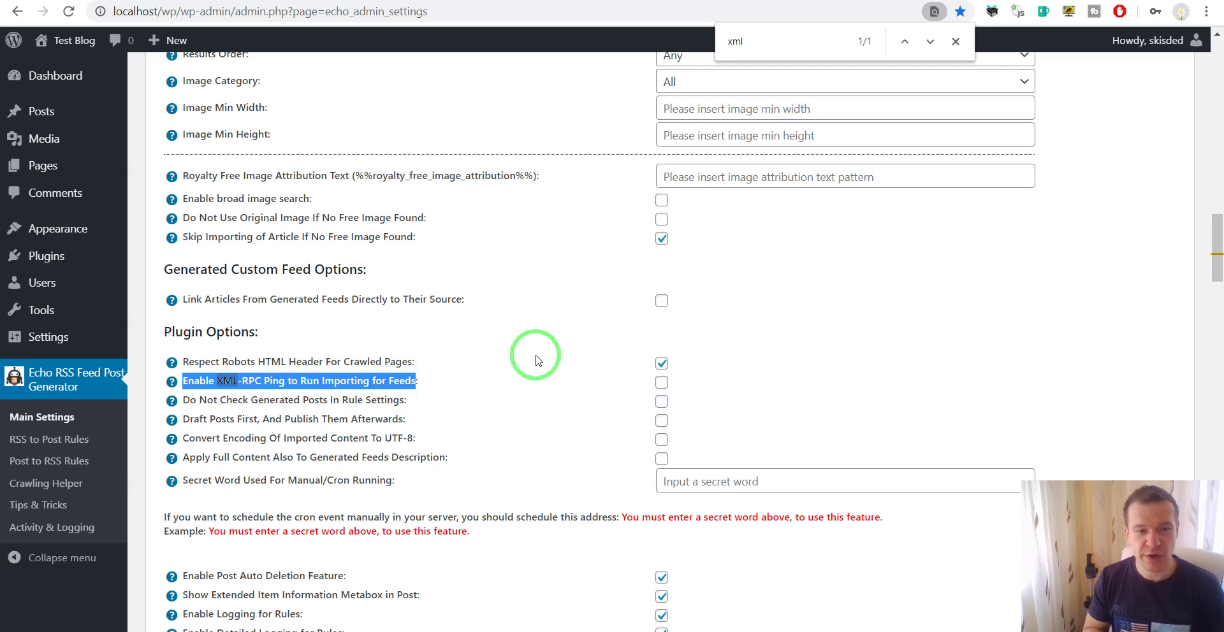
{"action": "key", "text": "ctrl+f"}
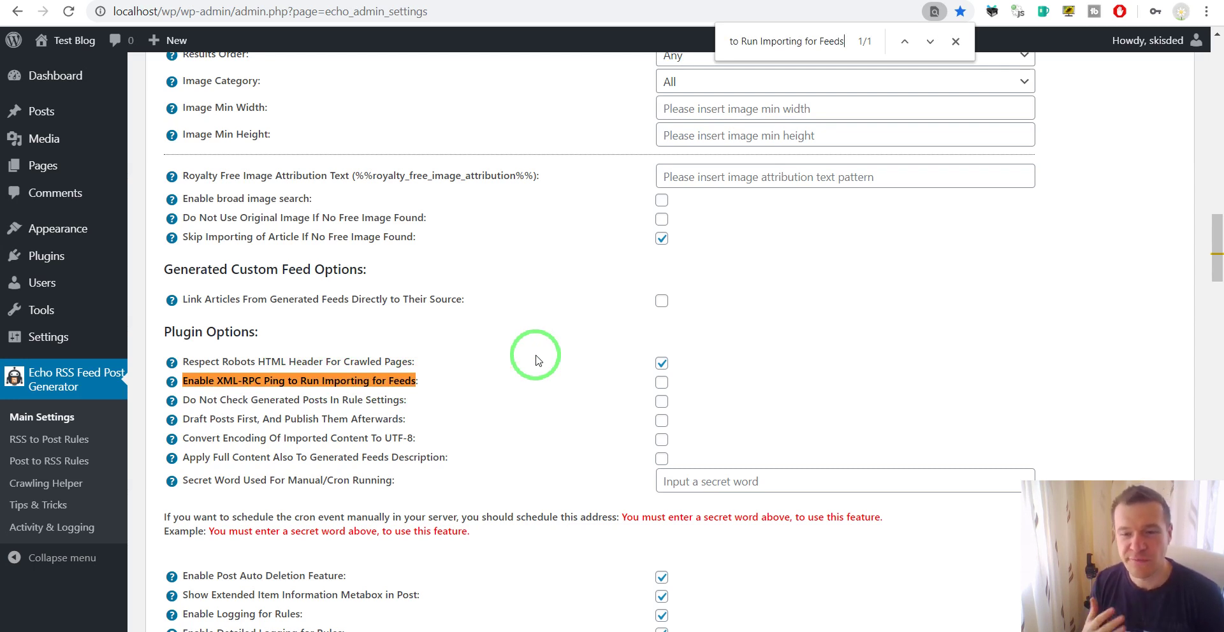
- Tick the Enable XML-RPC Ping to Run Importing for Feeds checkbox
{"action": "left_click", "coordinate": [661, 383]}
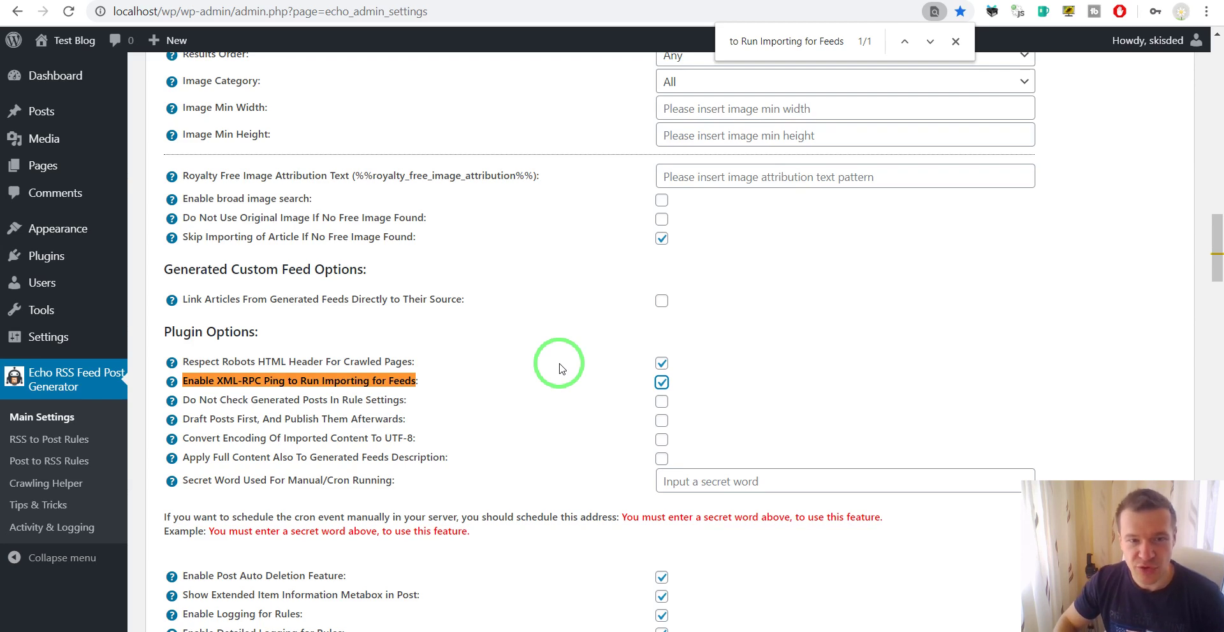
{"action": "left_click", "coordinate": [255, 2]}
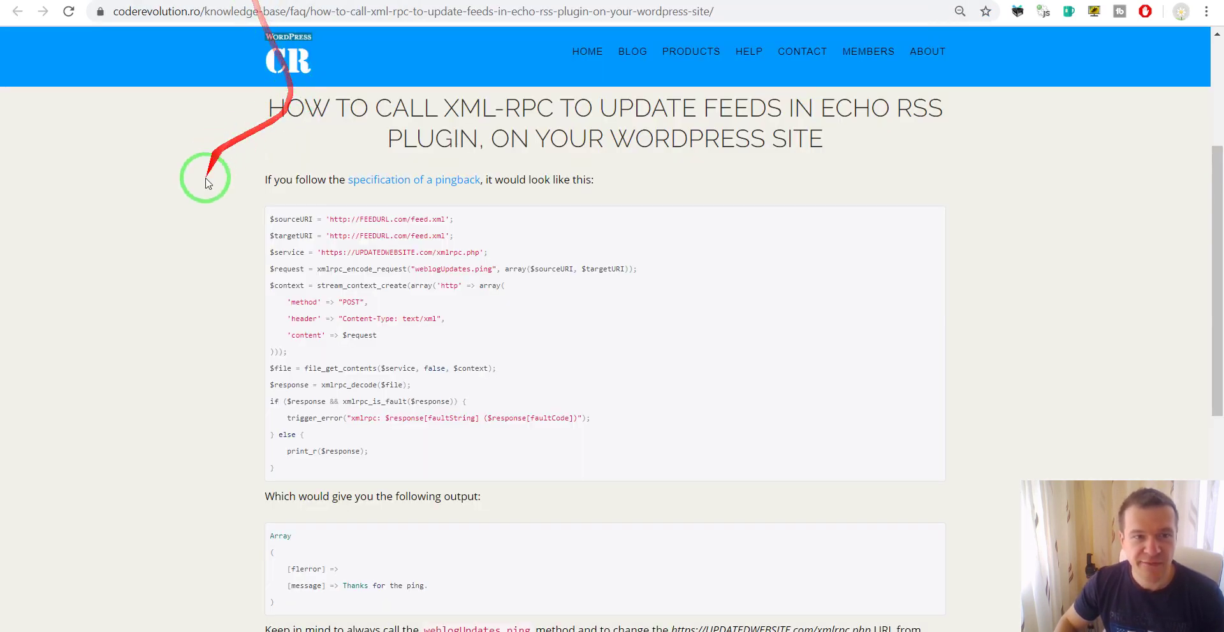
{"action": "scroll", "coordinate": [197, 202], "scroll_direction": "down", "scroll_amount": 1}
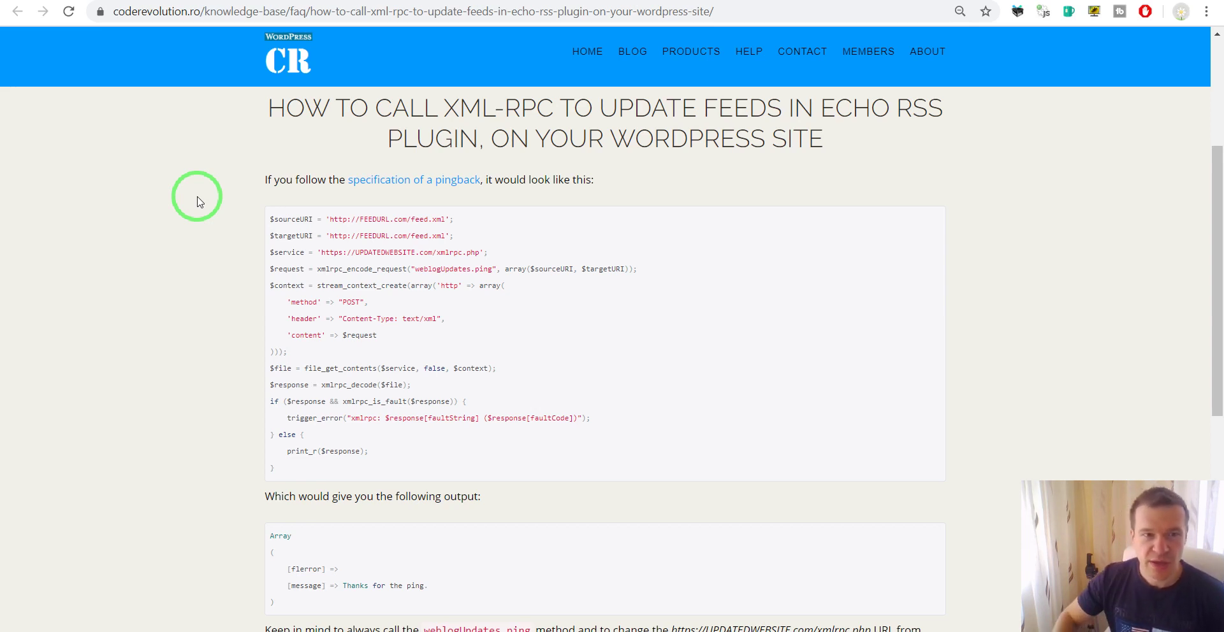
{"action": "scroll", "coordinate": [200, 202], "scroll_direction": "up", "scroll_amount": 3}
{"action": "scroll", "coordinate": [199, 203], "scroll_direction": "down", "scroll_amount": 1}
{"action": "scroll", "coordinate": [200, 202], "scroll_direction": "down", "scroll_amount": 3}
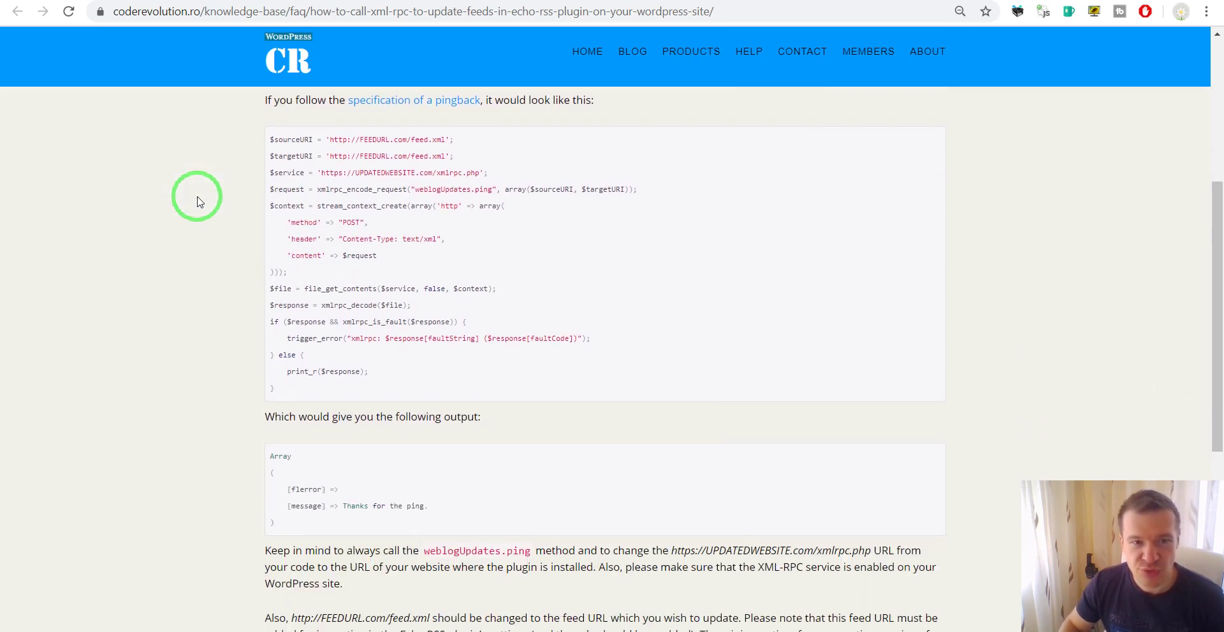
{"action": "scroll", "coordinate": [197, 202], "scroll_direction": "down", "scroll_amount": 3}
{"action": "scroll", "coordinate": [197, 201], "scroll_direction": "up", "scroll_amount": 4}
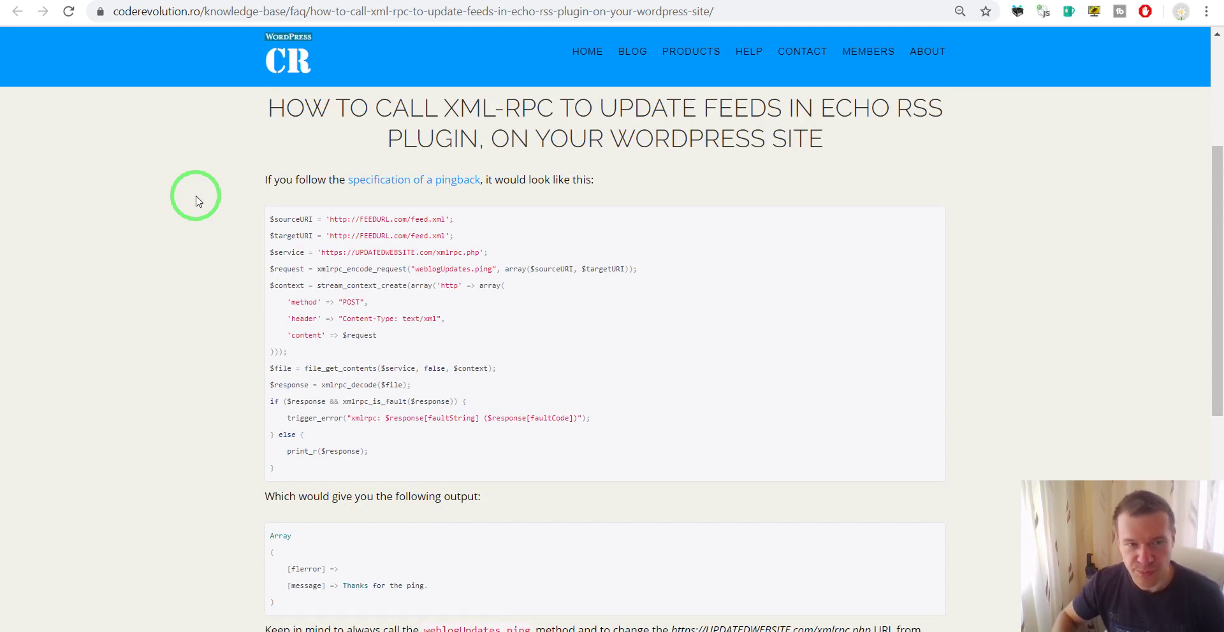
{"action": "scroll", "coordinate": [294, 218], "scroll_direction": "down", "scroll_amount": 1}
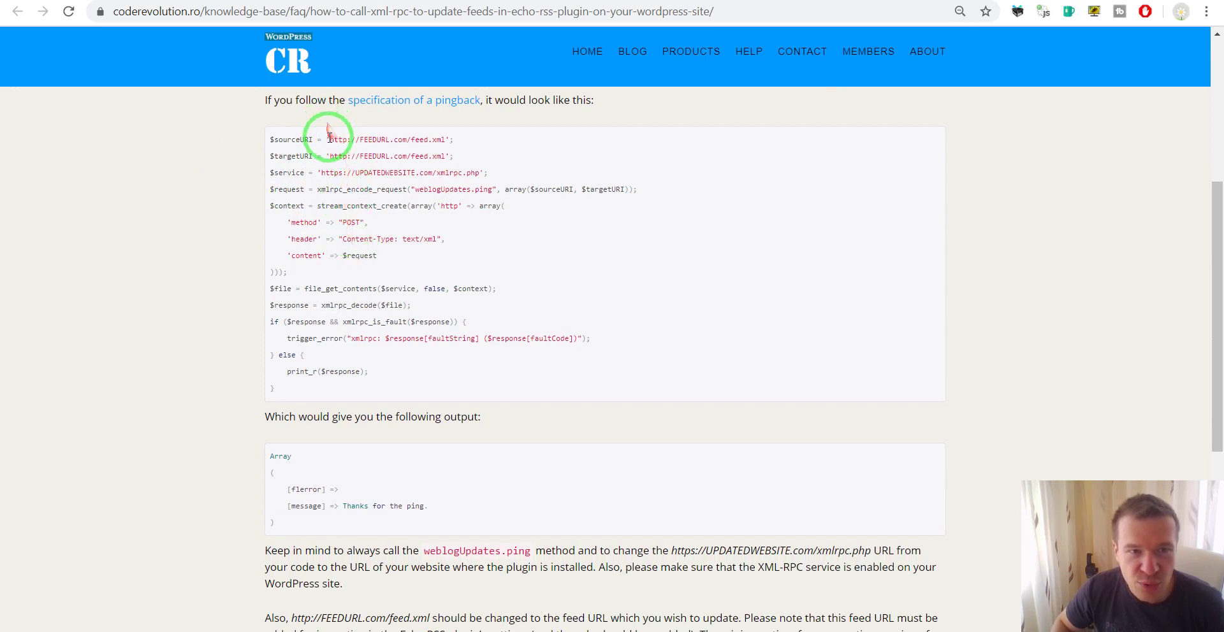
{"action": "left_click_drag", "start_coordinate": [330, 140], "coordinate": [448, 141]}
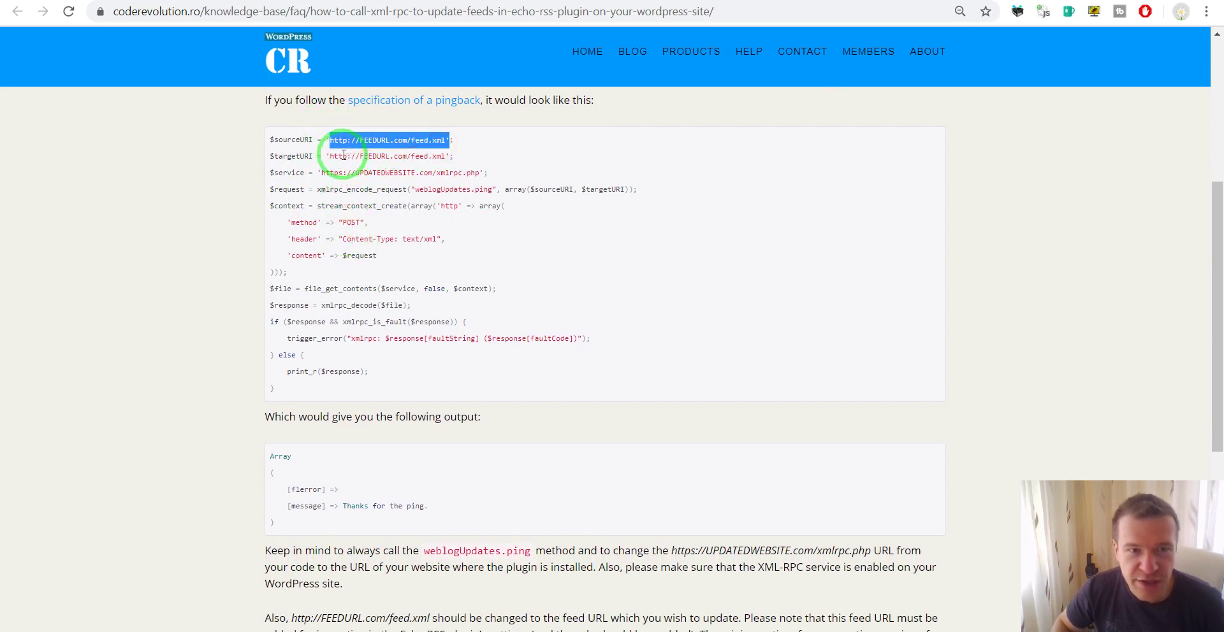
{"action": "left_click_drag", "start_coordinate": [329, 157], "coordinate": [445, 156]}
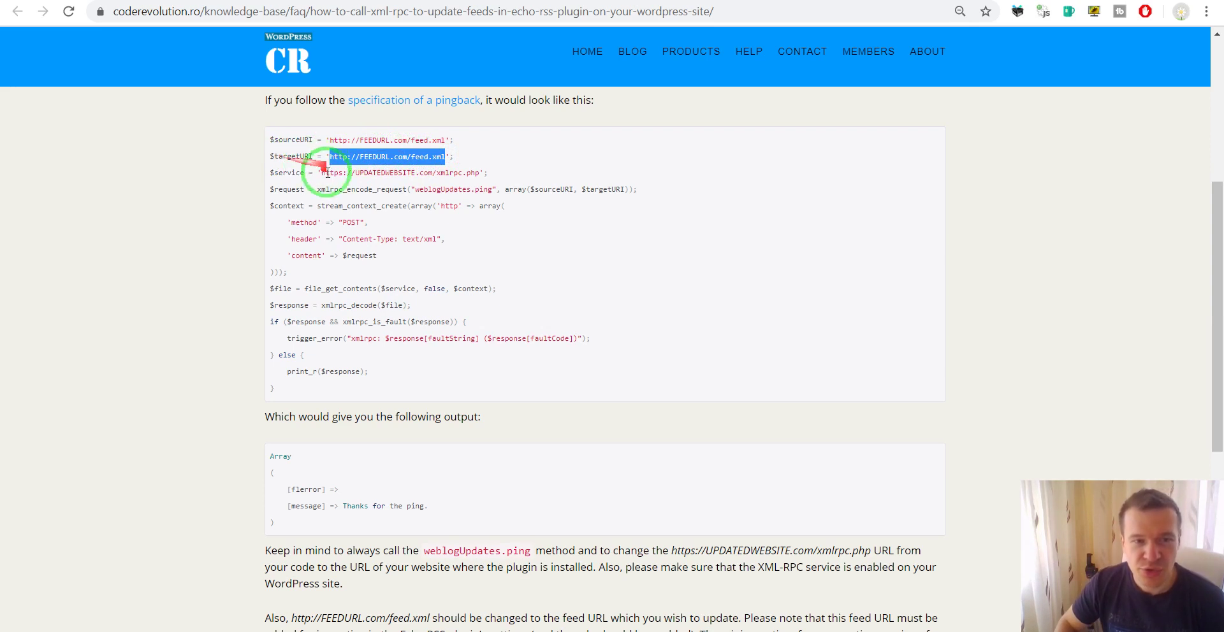
{"action": "left_click_drag", "start_coordinate": [320, 173], "coordinate": [387, 174]}
{"action": "double_click", "coordinate": [386, 173]}
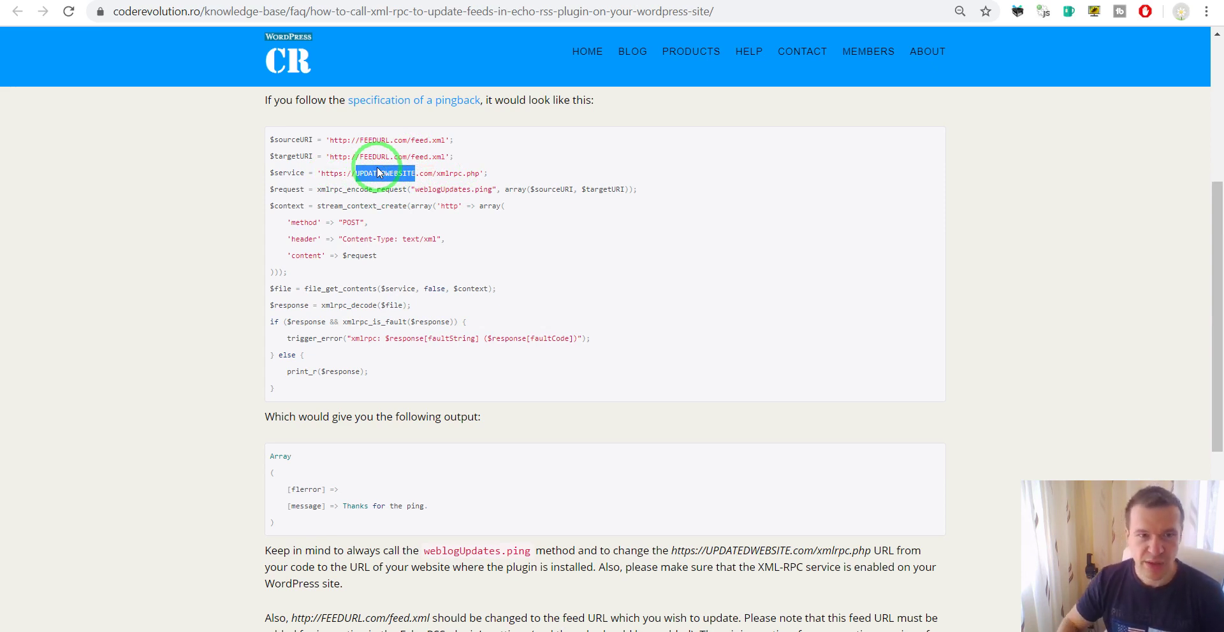
{"action": "left_click_drag", "start_coordinate": [344, 172], "coordinate": [430, 178]}
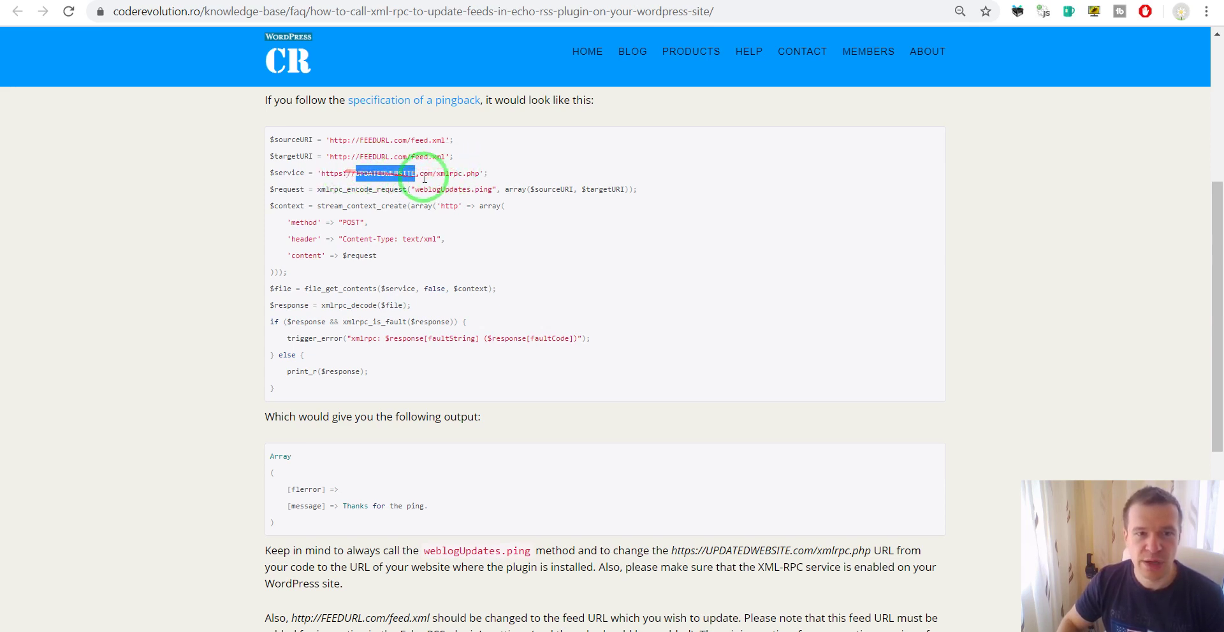
{"action": "mouse_move", "coordinate": [451, 174]}
{"action": "left_mouse_down"}
{"action": "mouse_move", "coordinate": [410, 172]}
{"action": "mouse_move", "coordinate": [358, 143]}
{"action": "mouse_move", "coordinate": [442, 156]}
{"action": "left_mouse_up"}
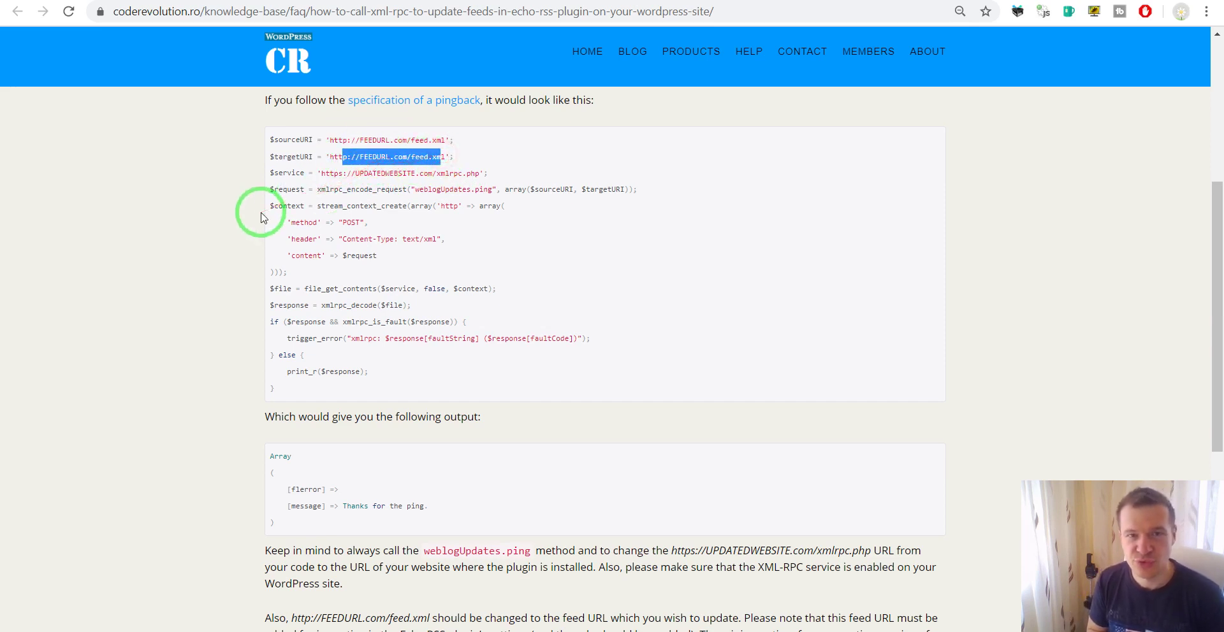
{"action": "left_click_drag", "start_coordinate": [260, 211], "coordinate": [259, 142]}
{"action": "mouse_move", "coordinate": [314, 287]}
{"action": "left_mouse_down"}
{"action": "mouse_move", "coordinate": [285, 185]}
{"action": "mouse_move", "coordinate": [123, 212]}
{"action": "left_mouse_up"}
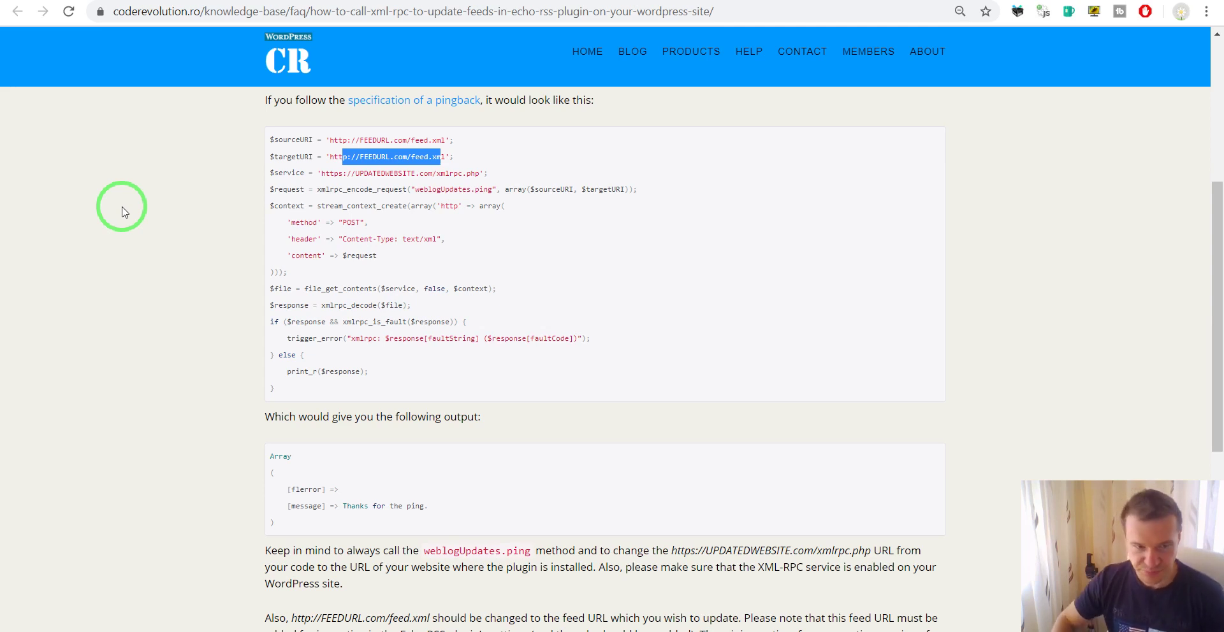
- Scroll to the article's closing notes on weblogUpdates.ping, site/feed URLs and the one-hour minimum
{"action": "scroll", "coordinate": [134, 328], "scroll_direction": "down", "scroll_amount": 1}
{"action": "scroll", "coordinate": [135, 329], "scroll_direction": "up", "scroll_amount": 2}
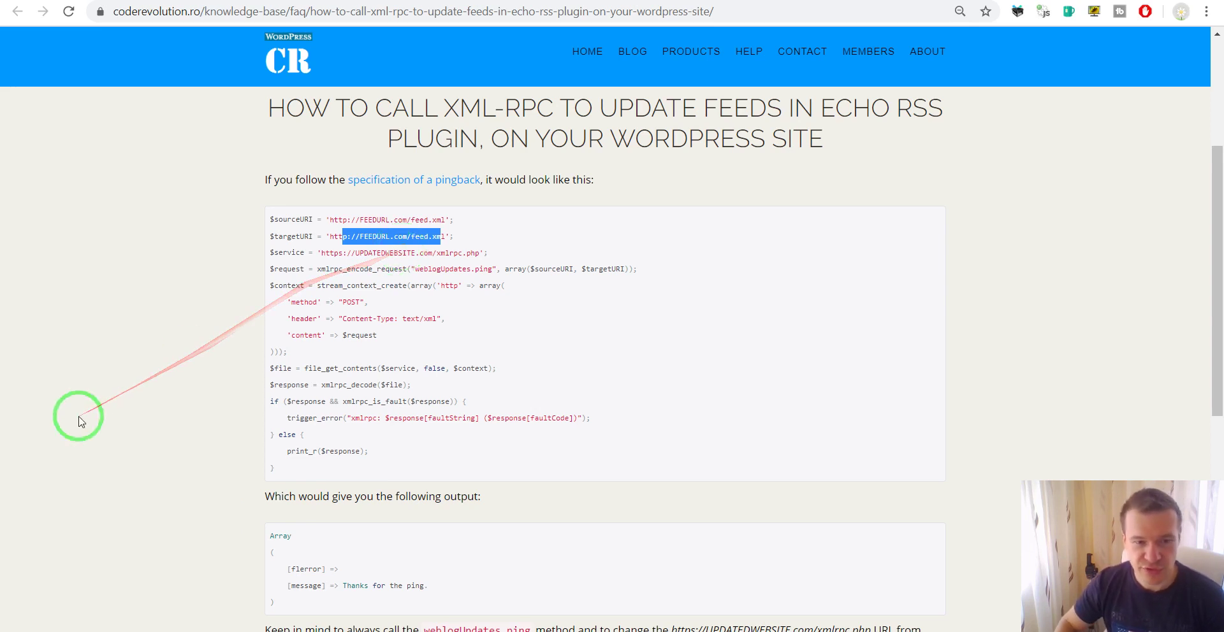
{"action": "scroll", "coordinate": [78, 421], "scroll_direction": "down", "scroll_amount": 4}
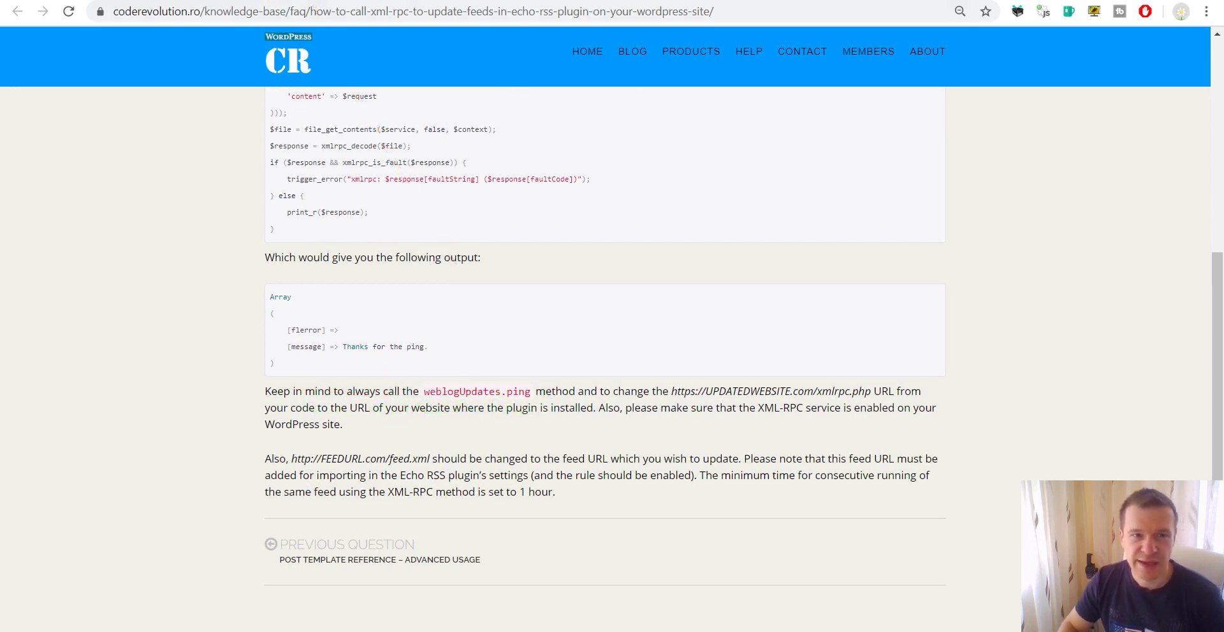
- Reload the wordpress.com xmlrpc.php endpoint and highlight its POST-requests-only response
{"action": "left_click", "coordinate": [447, 2]}
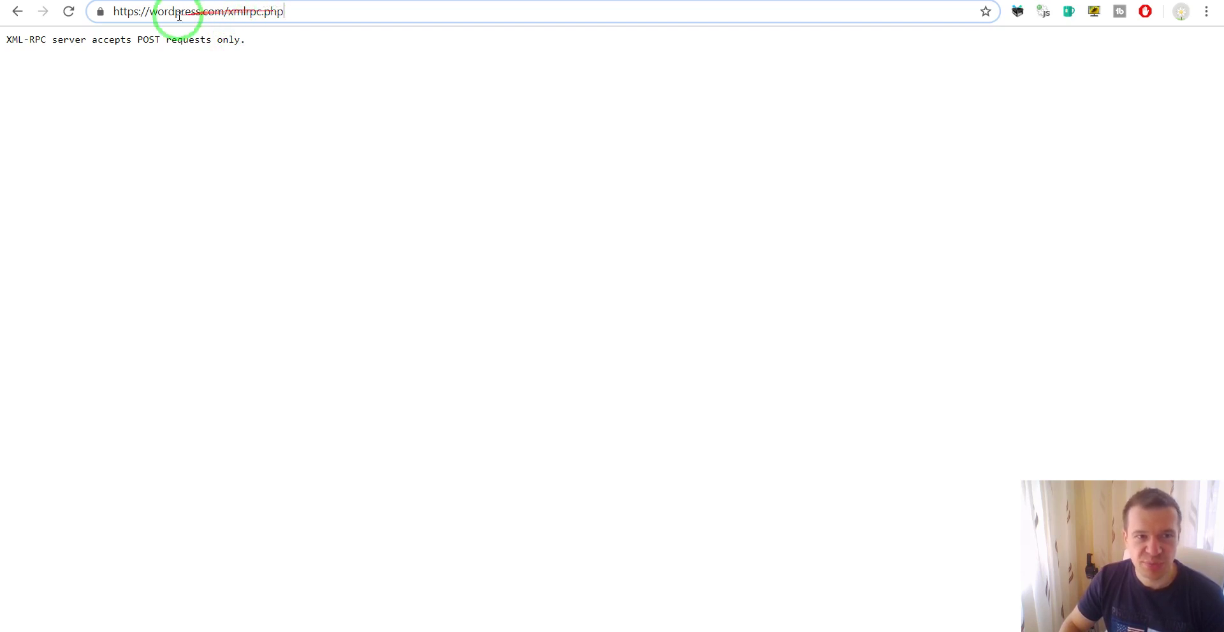
{"action": "left_click_drag", "start_coordinate": [150, 12], "coordinate": [224, 11]}
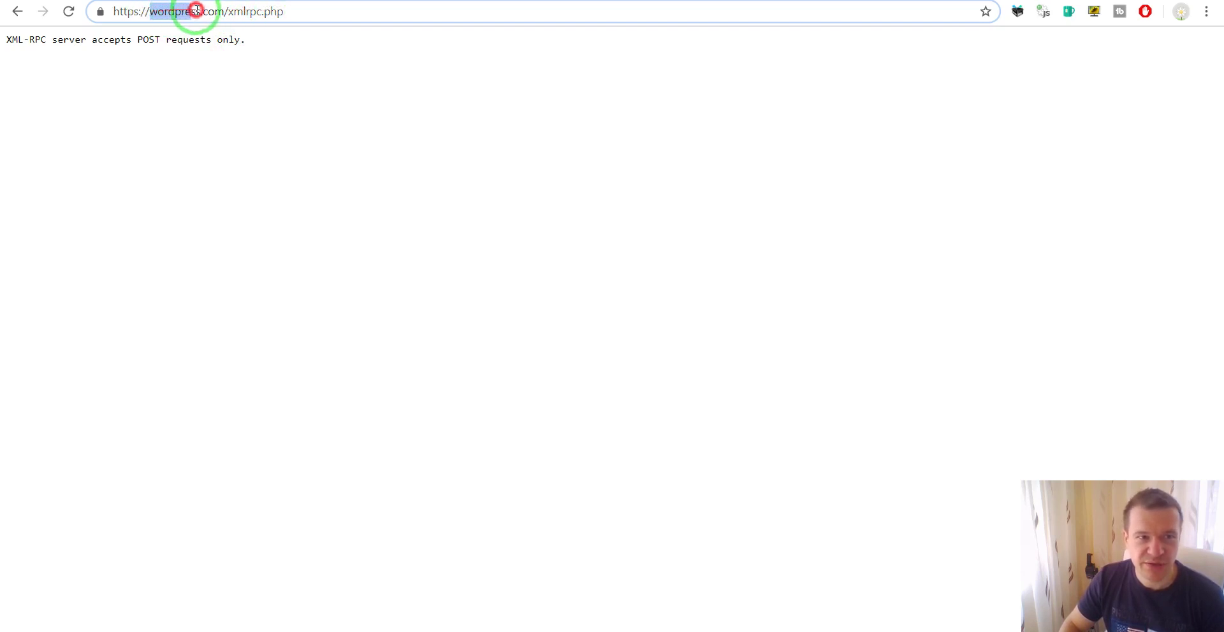
{"action": "left_click", "coordinate": [233, 11]}
{"action": "key", "text": "ctrl+a"}
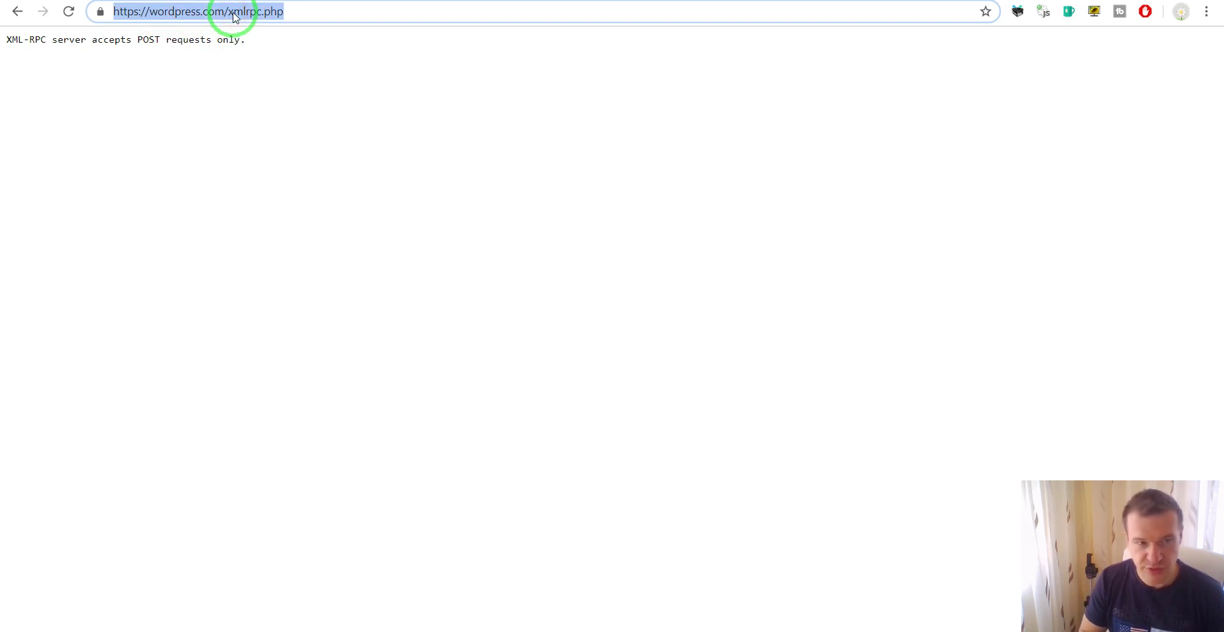
{"action": "key", "text": "Return"}
{"action": "left_click_drag", "start_coordinate": [245, 39], "coordinate": [6, 37]}
{"action": "double_click", "coordinate": [147, 39]}
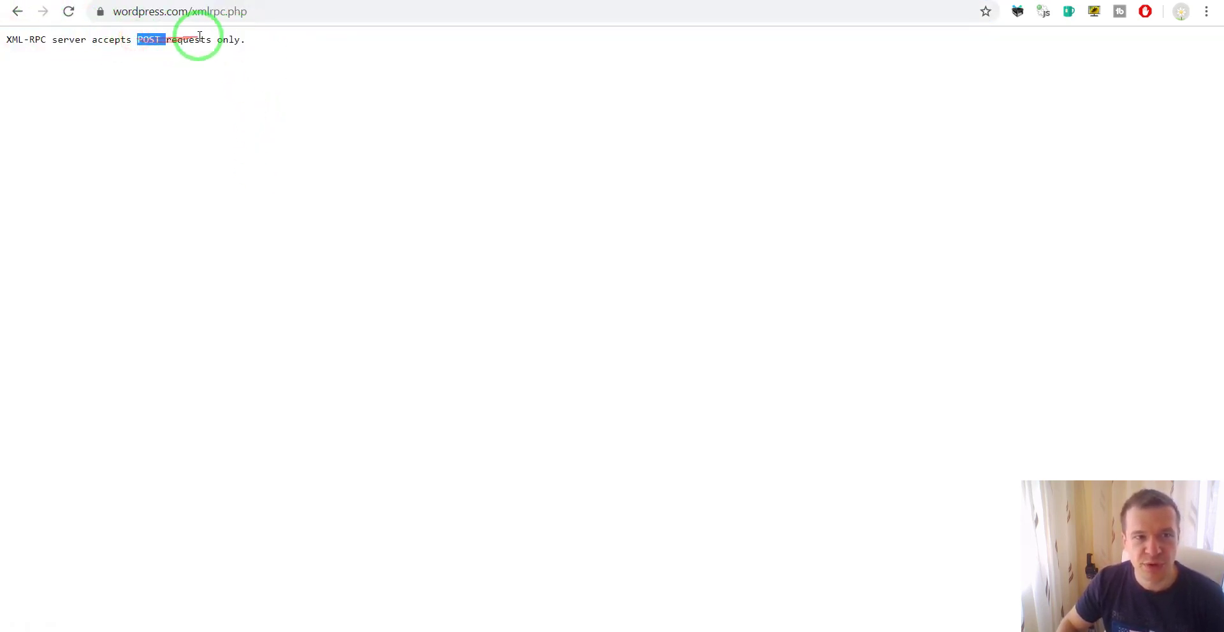
- Pass through the help article back to the Echo RSS Main Settings, XML-RPC ping still enabled
{"action": "left_click", "coordinate": [242, 2]}
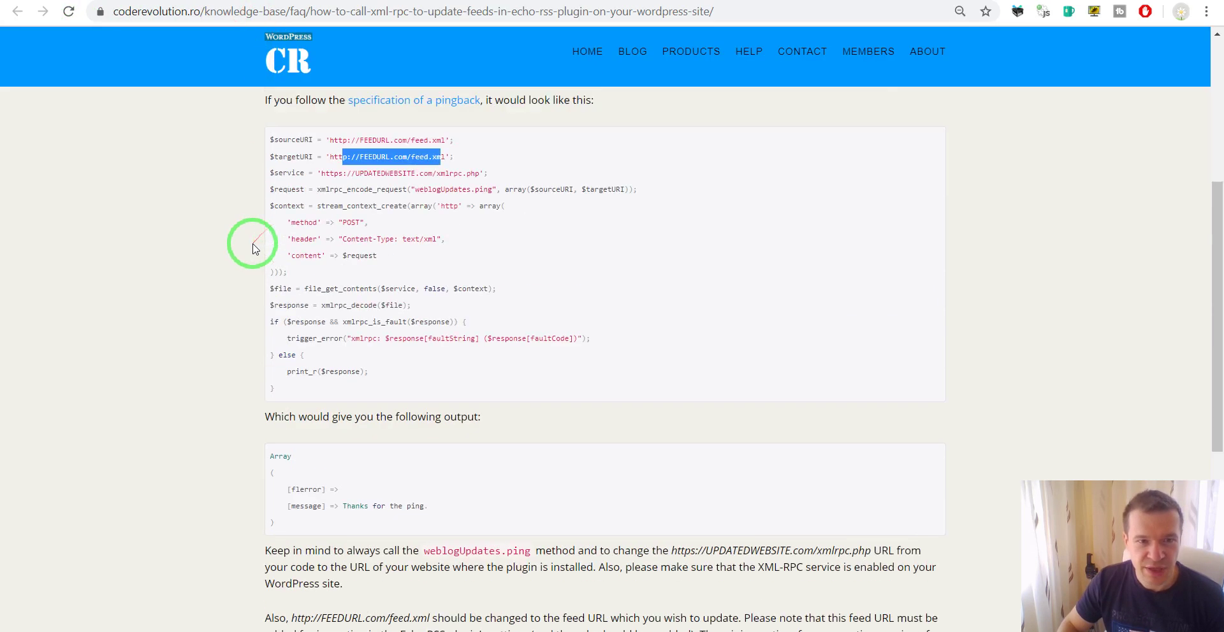
{"action": "scroll", "coordinate": [254, 249], "scroll_direction": "up", "scroll_amount": 2}
{"action": "left_click", "coordinate": [51, 1]}
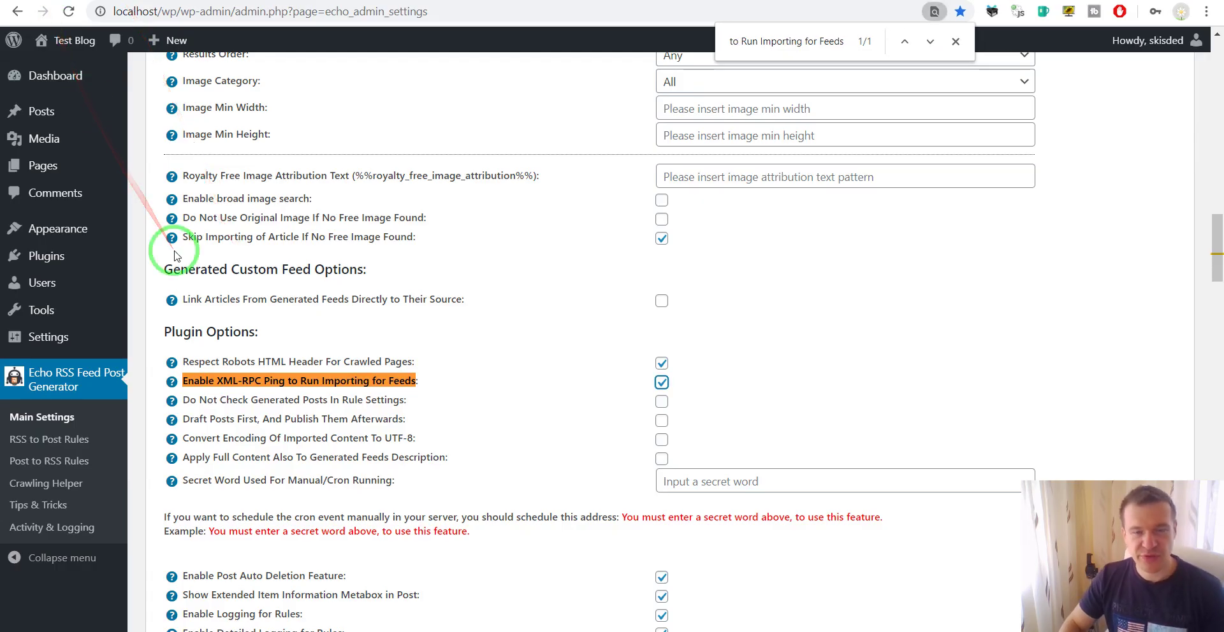